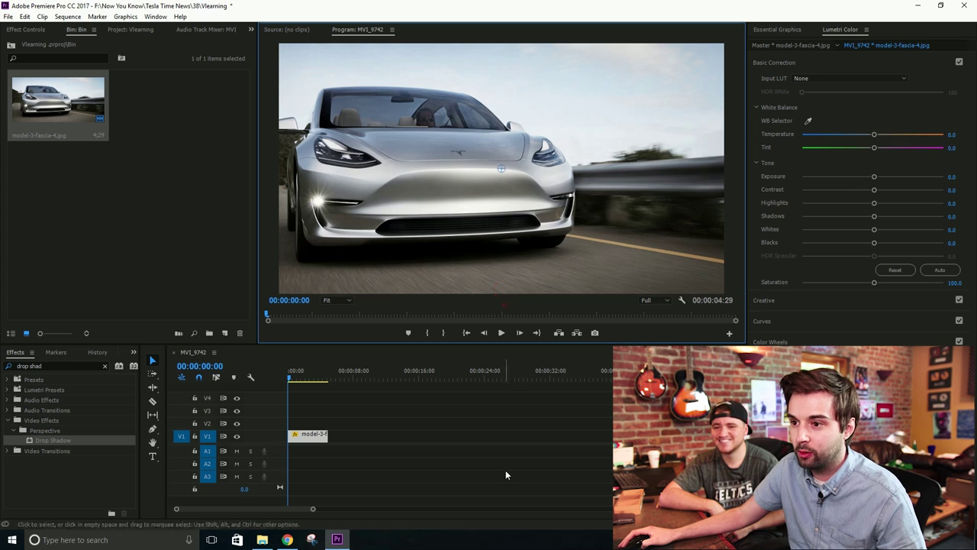
Select the car image clip on V1 and show its Motion settings in Effect Controls.
left_click(320, 438)
left_click(497, 166)
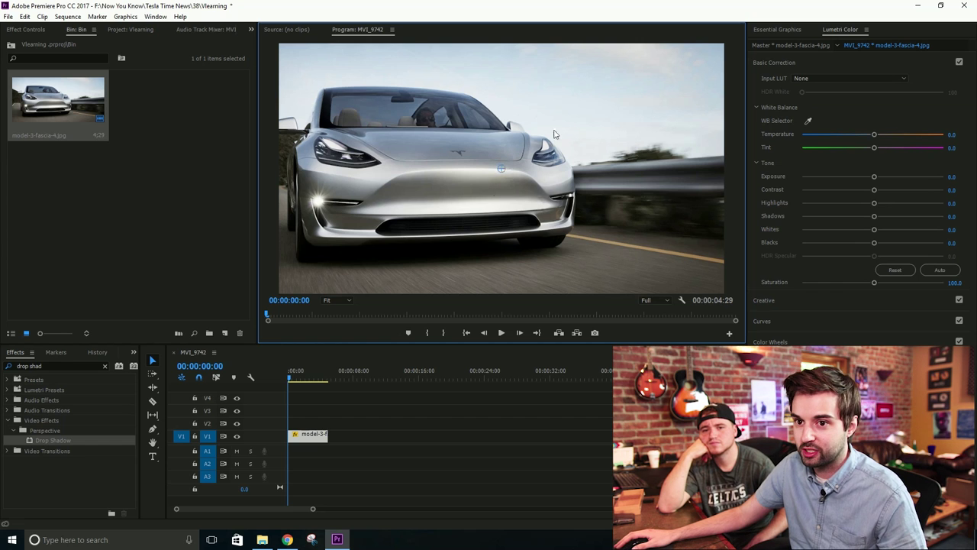
left_click(28, 29)
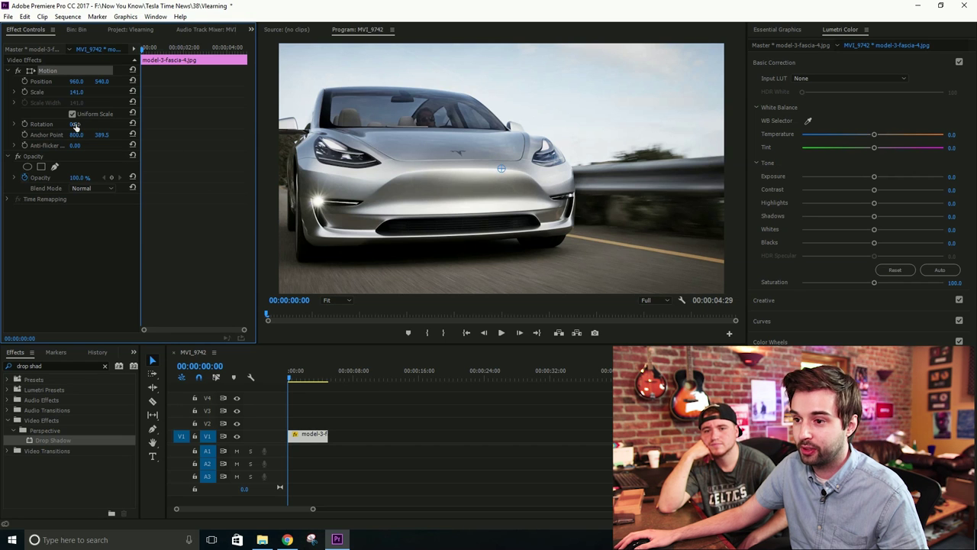
Preview a rotation, undo it, and drag the anchor point to the lower-left corner (175.7, 665.7).
left_click_drag(74, 126, 474, 113)
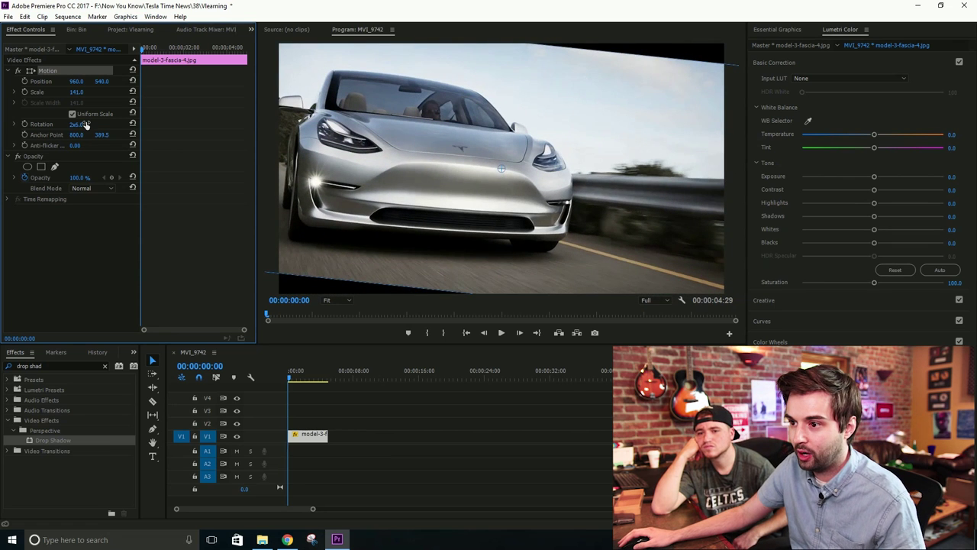
key("ctrl+z")
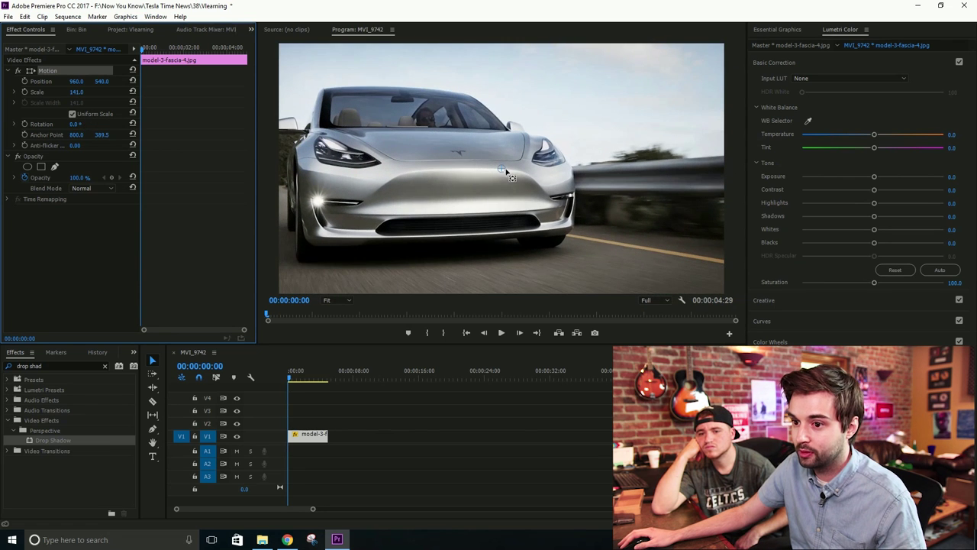
left_click_drag(509, 175, 298, 259)
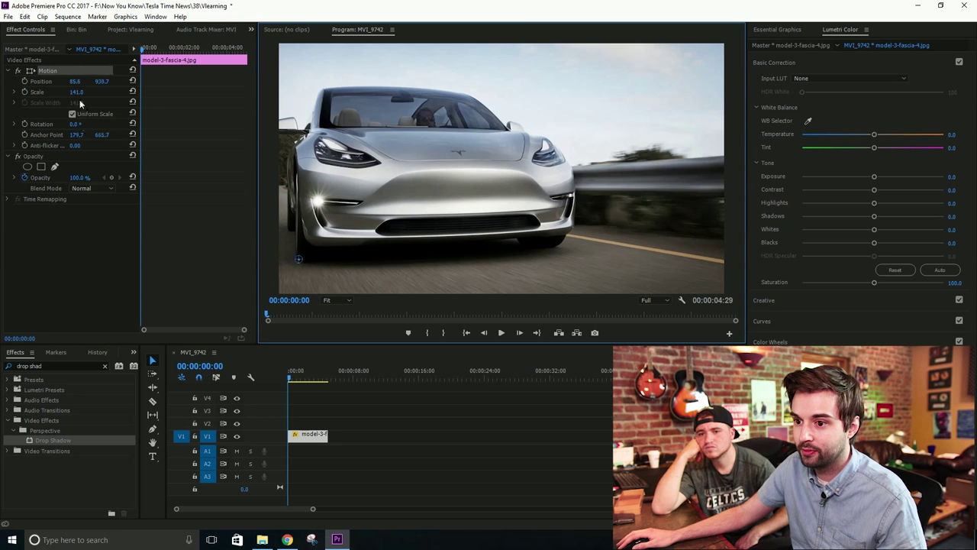
mouse_move(76, 130)
left_mouse_down()
mouse_move(96, 130)
mouse_move(54, 135)
mouse_move(98, 138)
mouse_move(65, 141)
mouse_move(120, 159)
mouse_move(106, 132)
mouse_move(66, 131)
left_mouse_up()
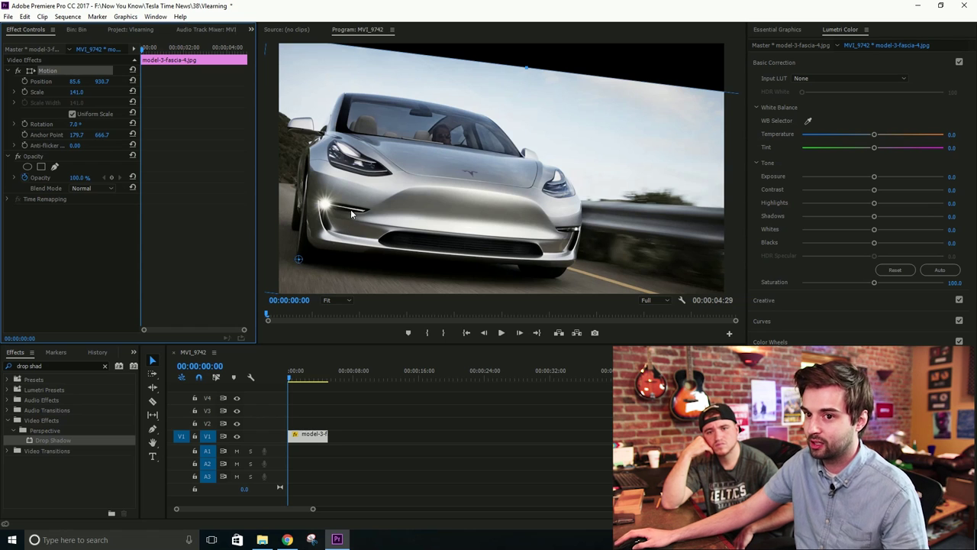
left_click(75, 124)
type("0")
key("Return")
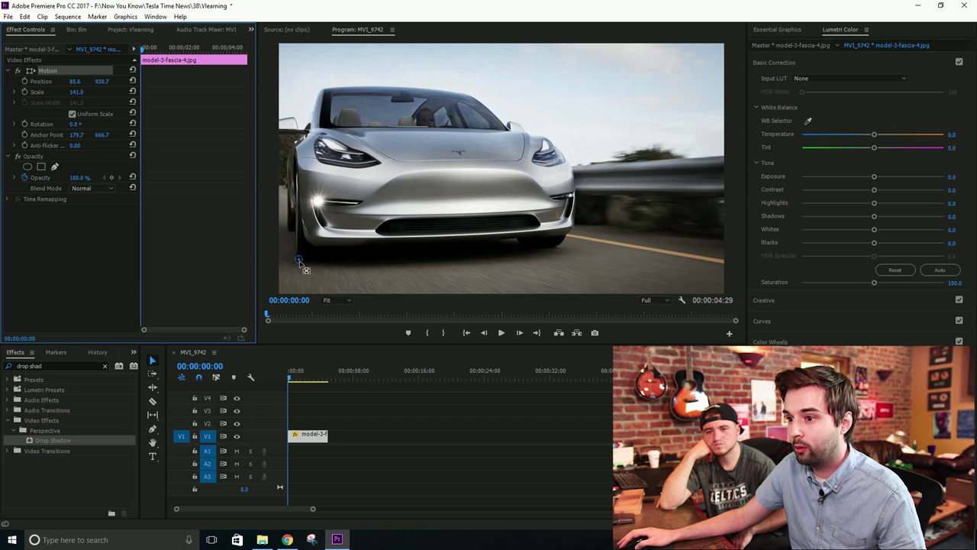
Try another anchor point spot, undo back toward the original placement, and reselect the car clip.
left_click(299, 261)
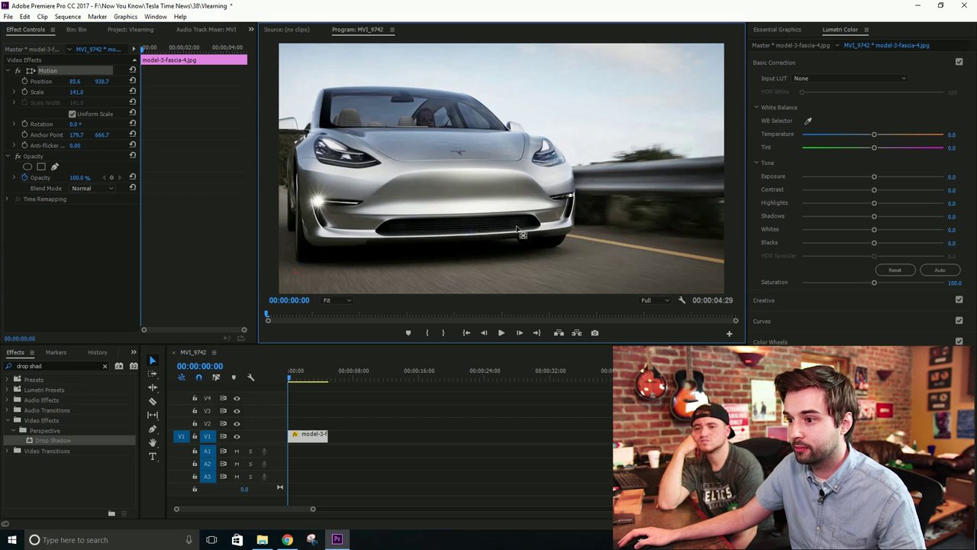
left_click_drag(582, 214, 461, 157)
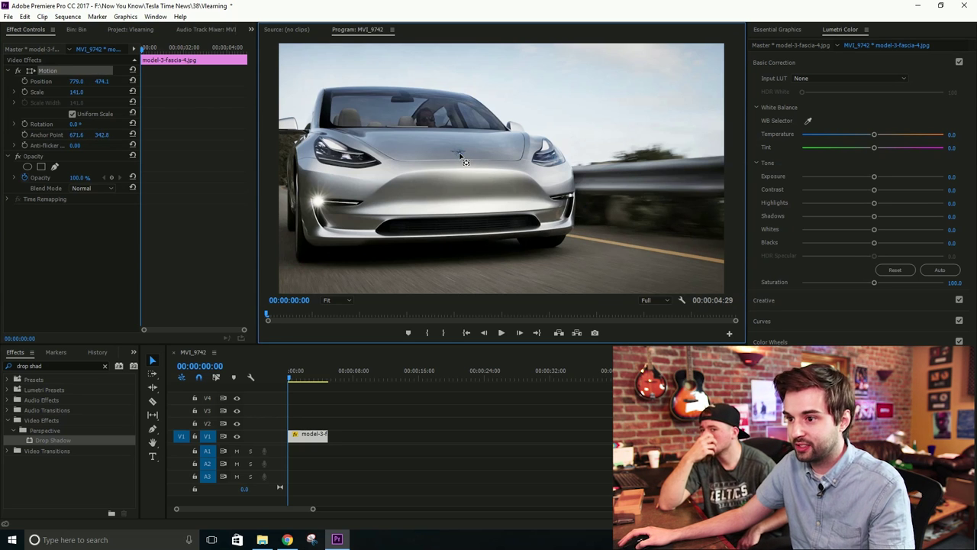
key("ctrl+z")
key("ctrl+z")
key("ctrl+z")
key("ctrl+z")
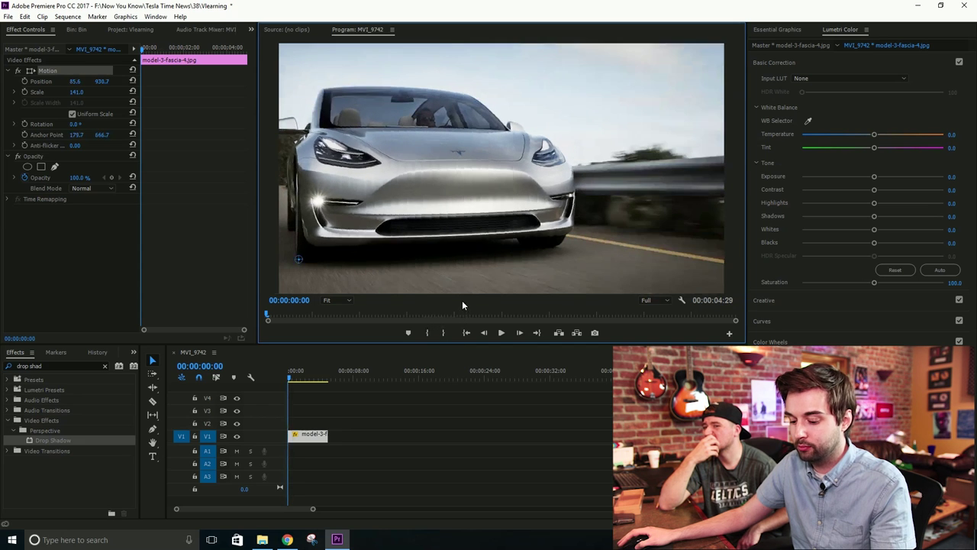
key("ctrl+z")
key("ctrl+z")
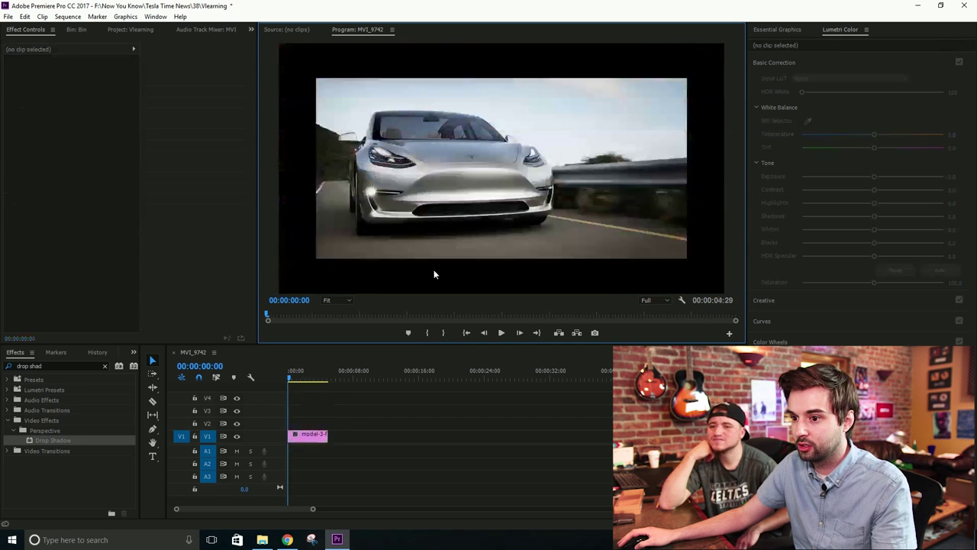
key("ctrl+shift+z")
key("ctrl+shift+z")
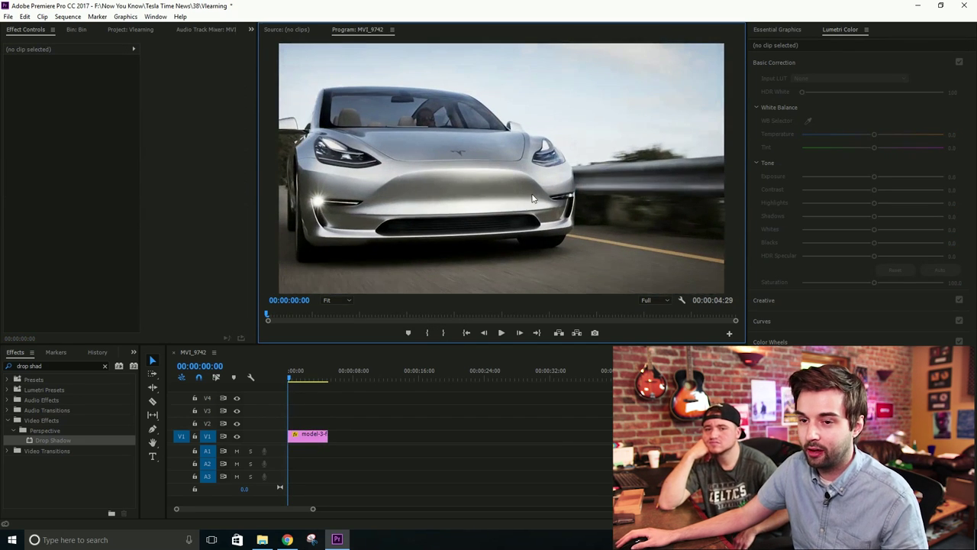
left_click(514, 190)
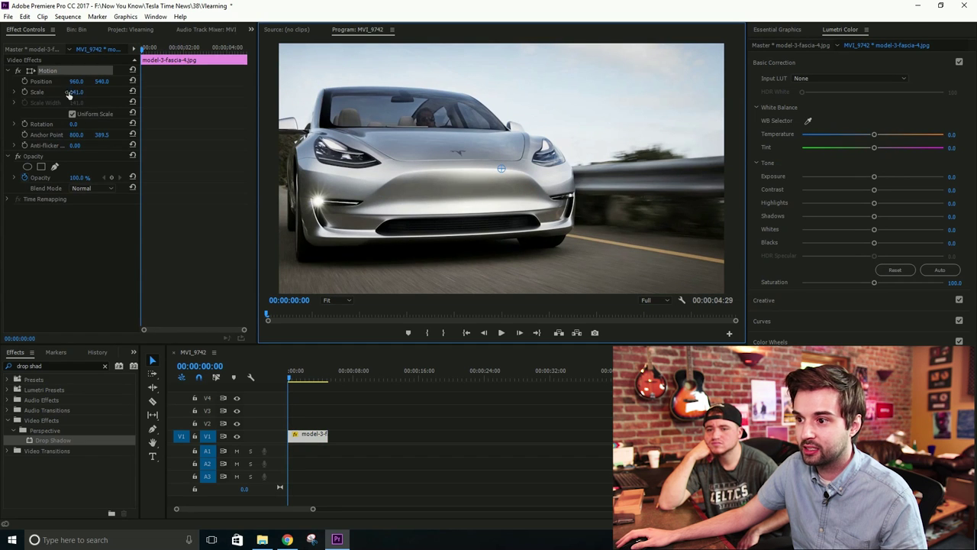
Preview a zoom on the car image, undo it, and save the project.
left_click_drag(81, 91, 191, 78)
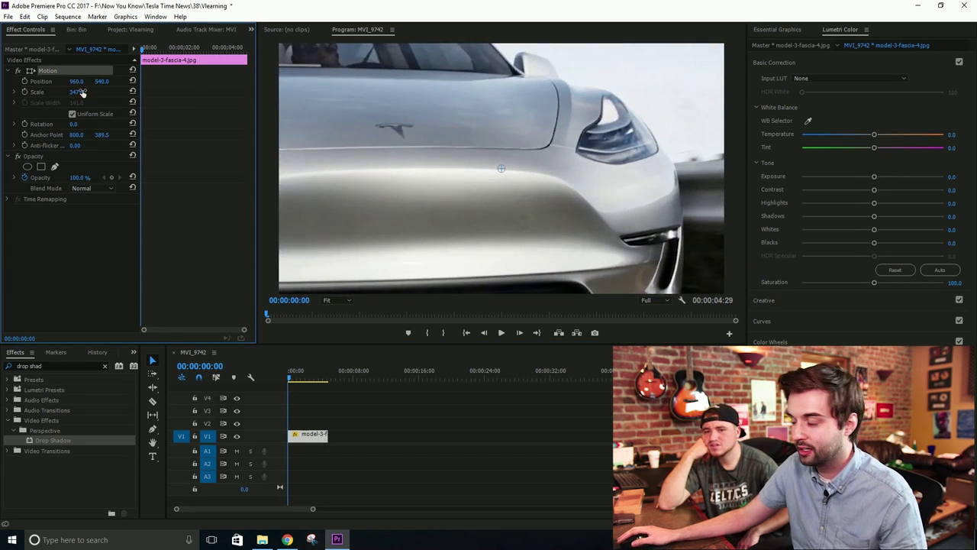
key("ctrl+z")
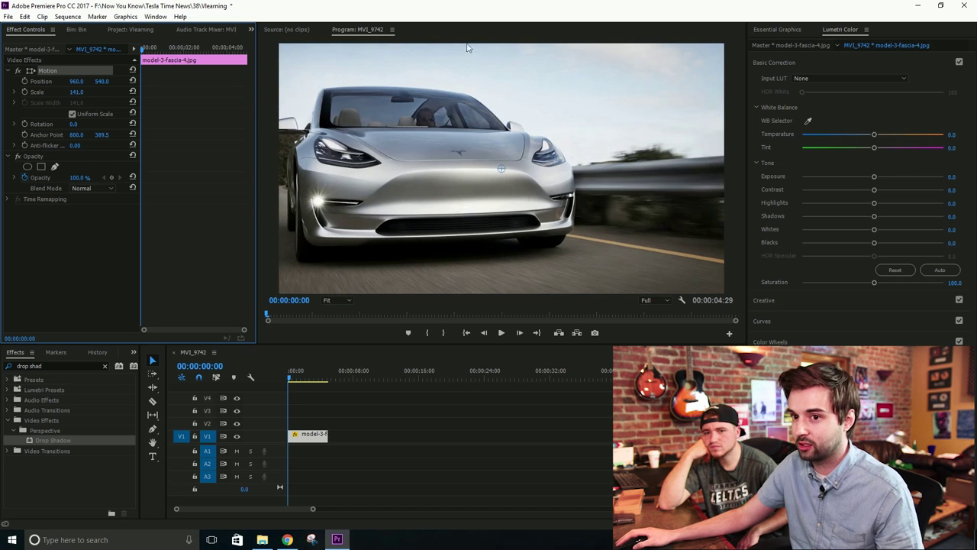
key("ctrl+s")
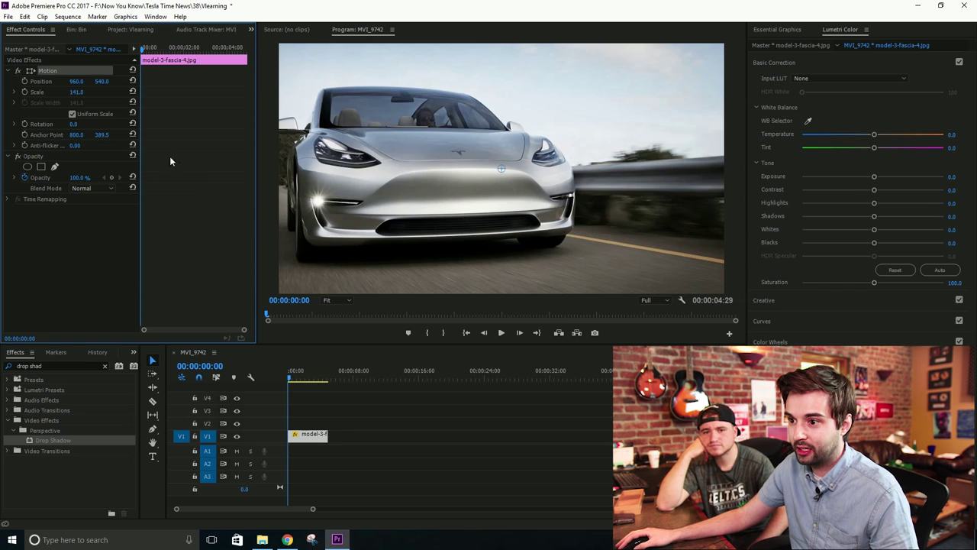
Try scale 228, revert to 141, and move the anchor point onto the car (671.6, 335.0).
left_click_drag(82, 95, 265, 75)
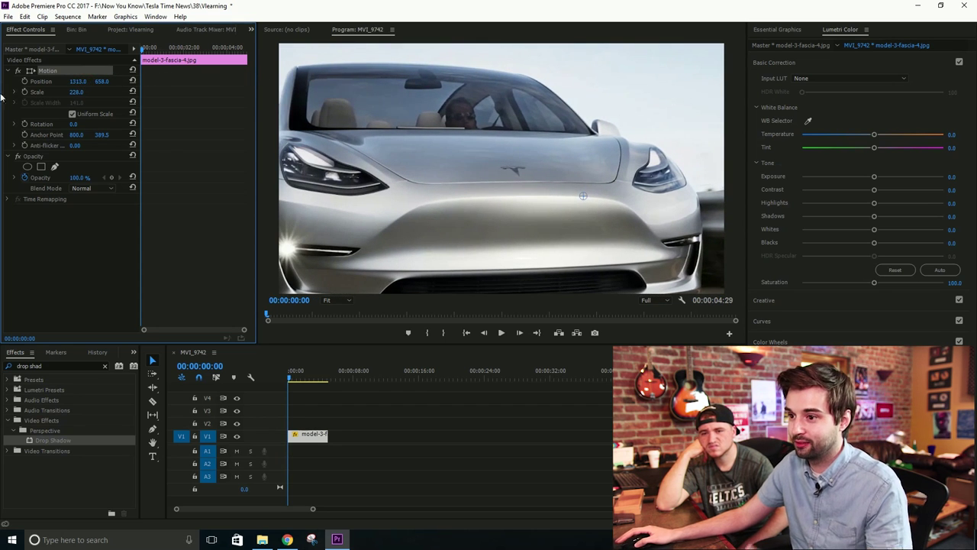
key("ctrl+z")
key("ctrl+z")
key("ctrl+z")
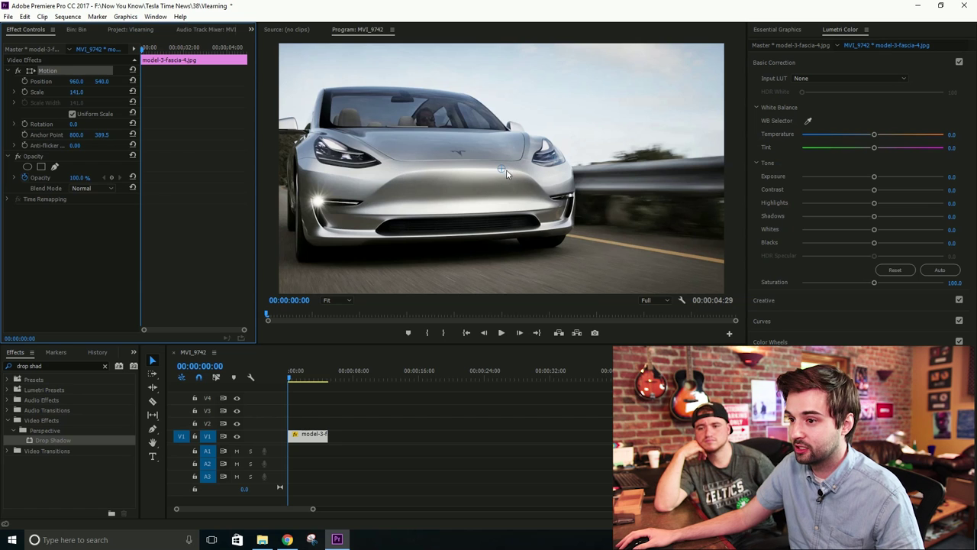
left_click_drag(504, 173, 461, 155)
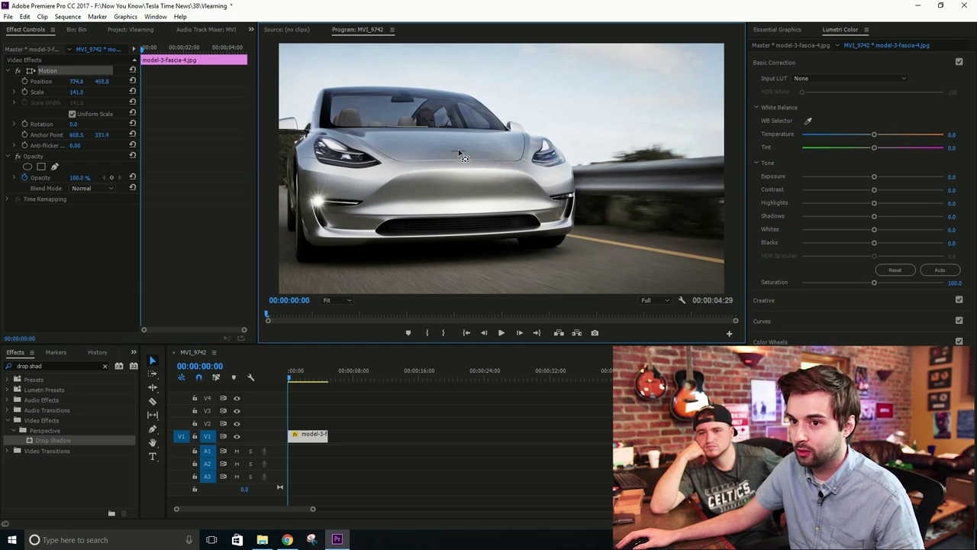
Add a starting Scale keyframe, preview a zoom to 260 at 00:00:01:25, then undo it.
left_click(23, 92)
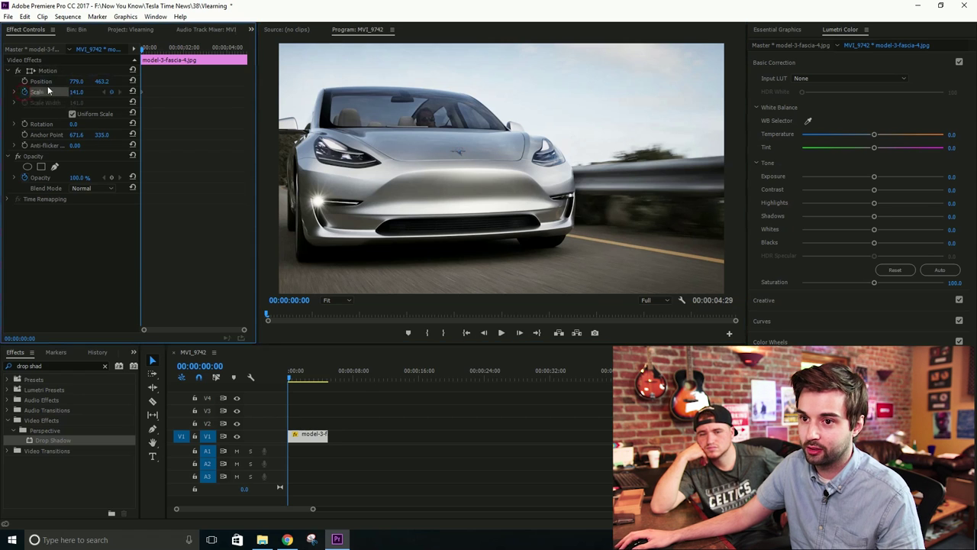
left_click(181, 50)
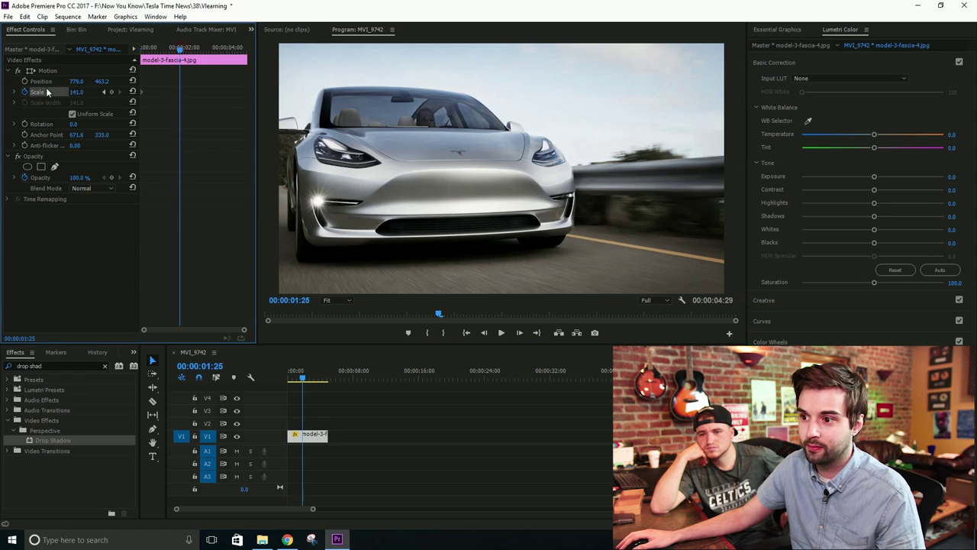
left_click_drag(76, 92, 155, 92)
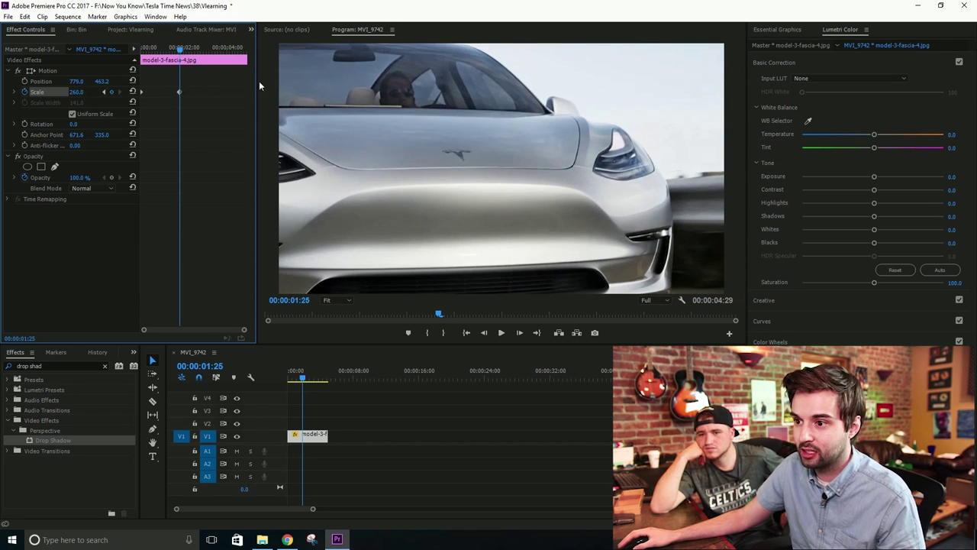
key("ctrl+z")
Place the anchor beside the Tesla logo, keyframe scale 329, play it back, then remove that keyframe.
left_click(460, 148)
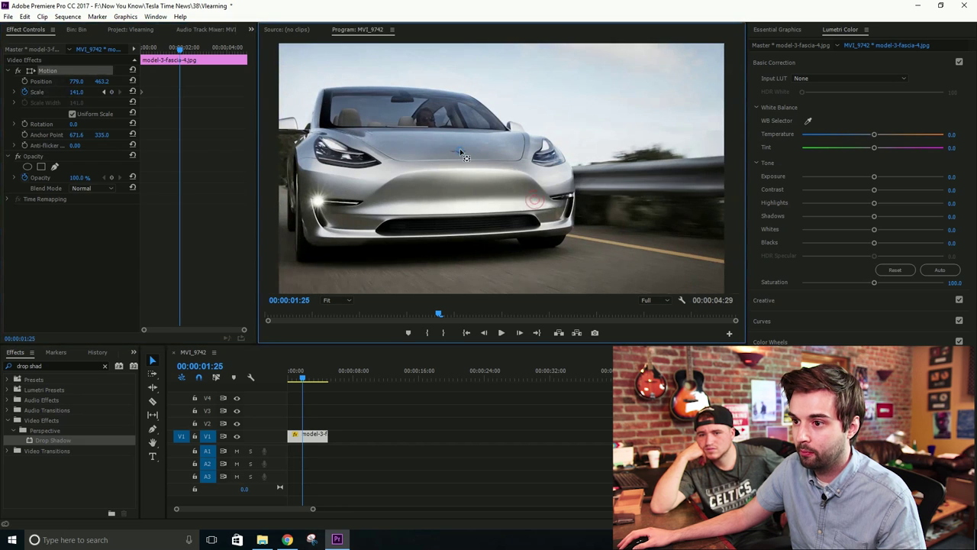
left_click_drag(460, 148, 427, 154)
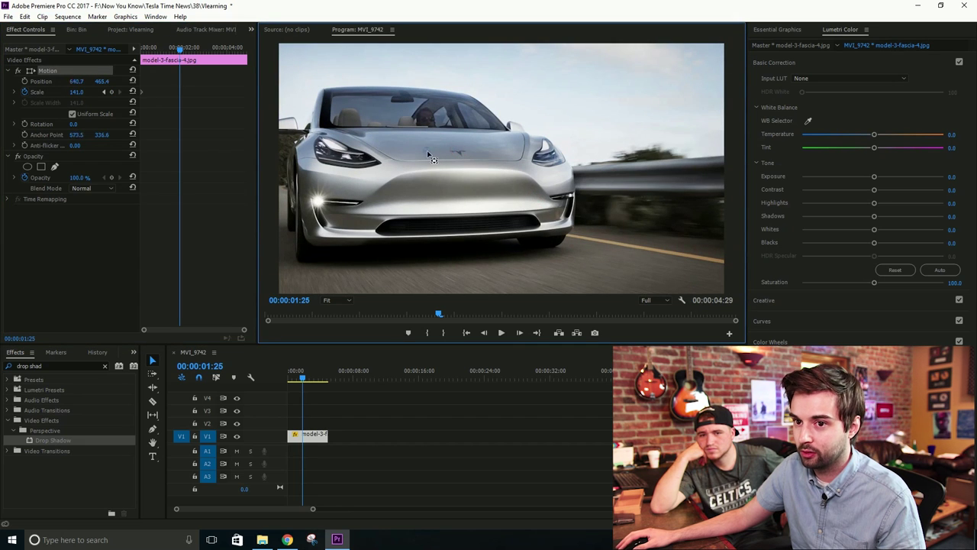
left_click_drag(82, 93, 184, 97)
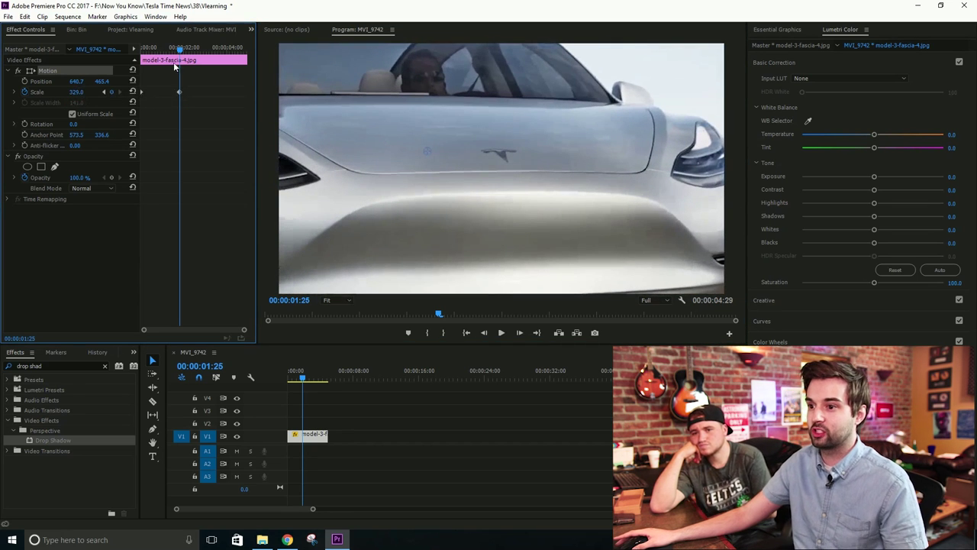
left_click(144, 50)
key("space")
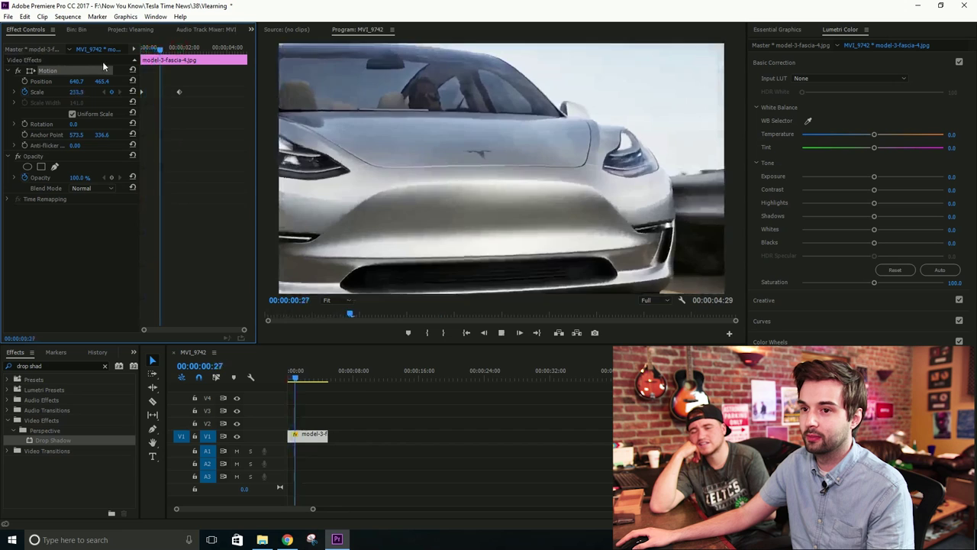
key("space")
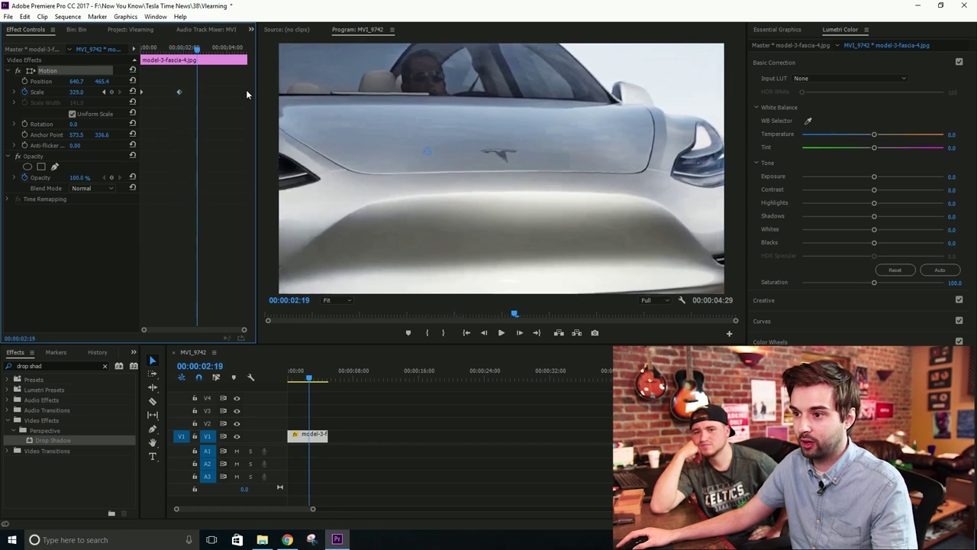
key("Delete")
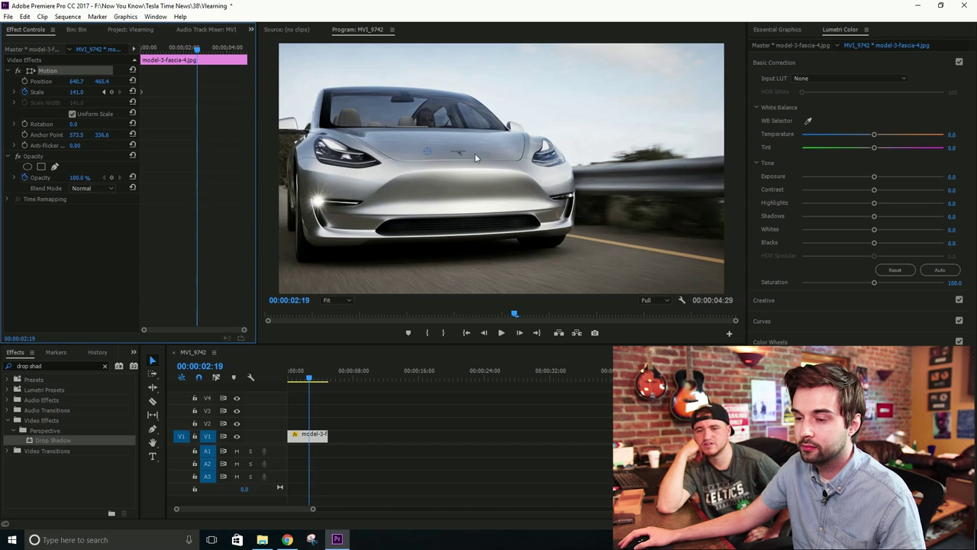
Anchor at the left edge, keyframe Scale 323 at the clip's end 00:00:02:19, and replay the zoom.
left_click_drag(433, 156, 285, 159)
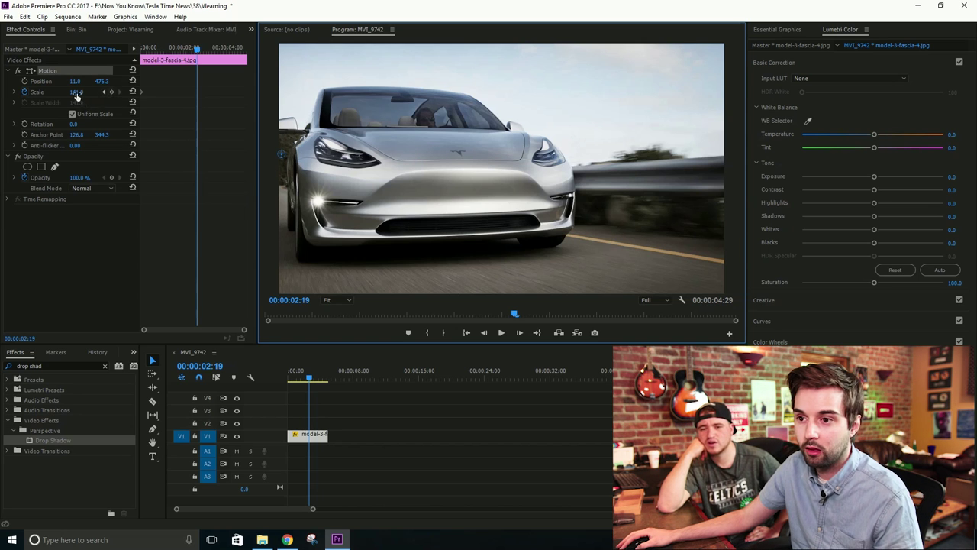
left_click_drag(77, 96, 183, 168)
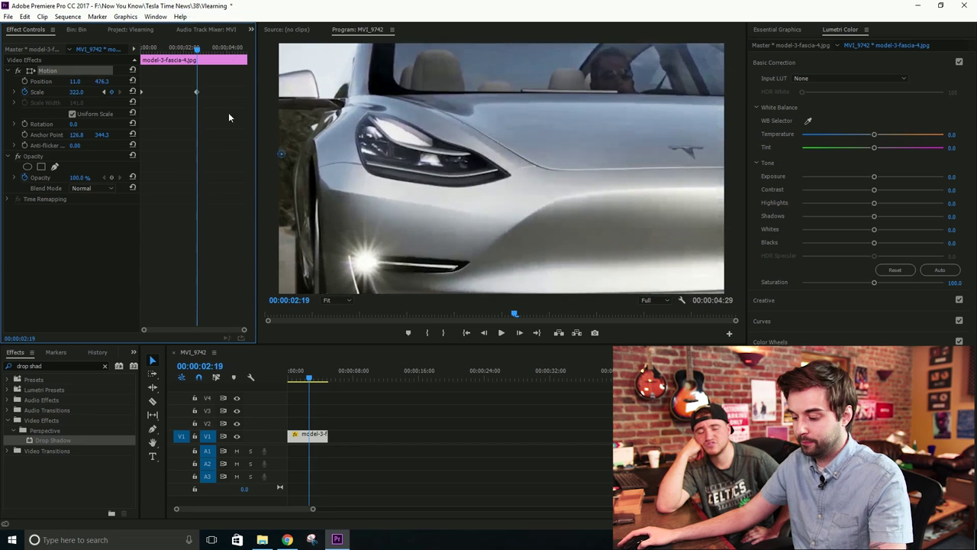
left_click_drag(198, 91, 505, 219)
key("Home")
key("space")
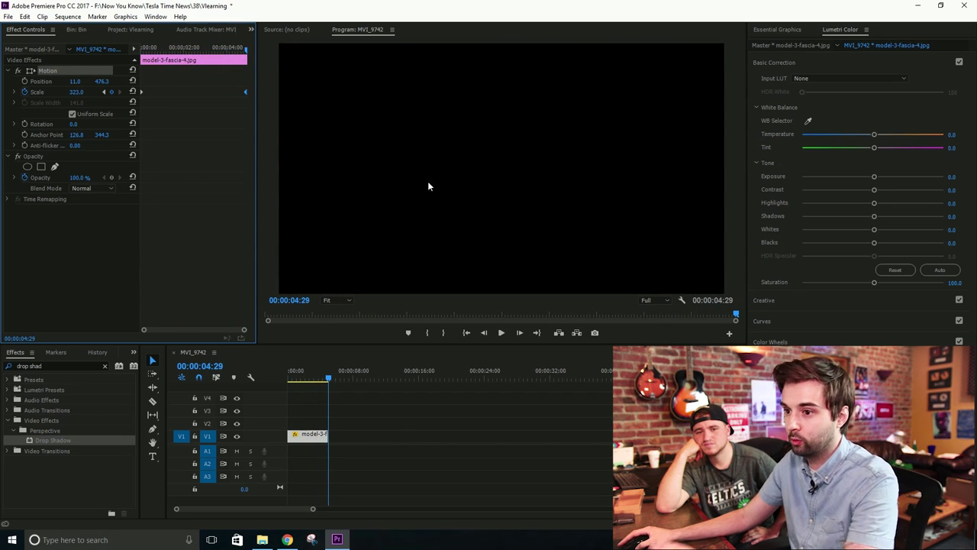
key("Home")
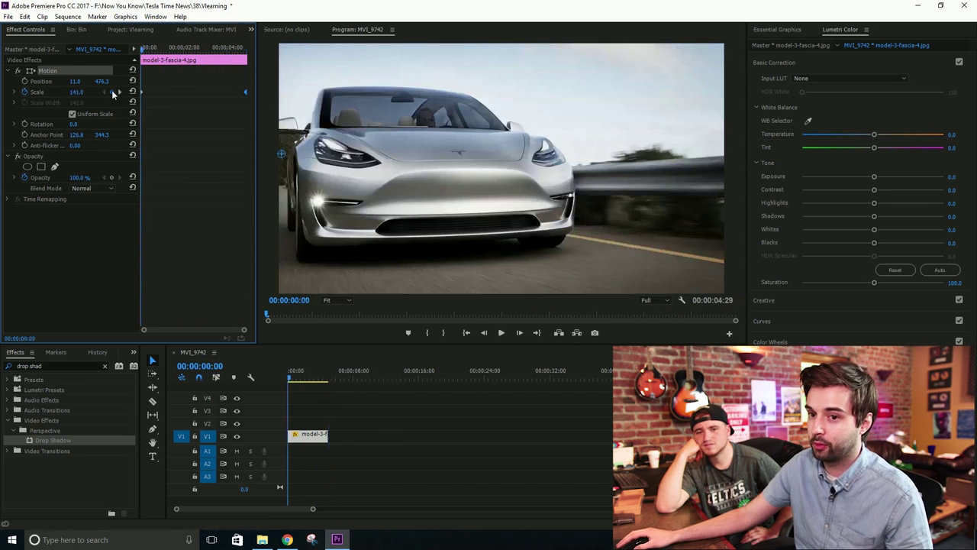